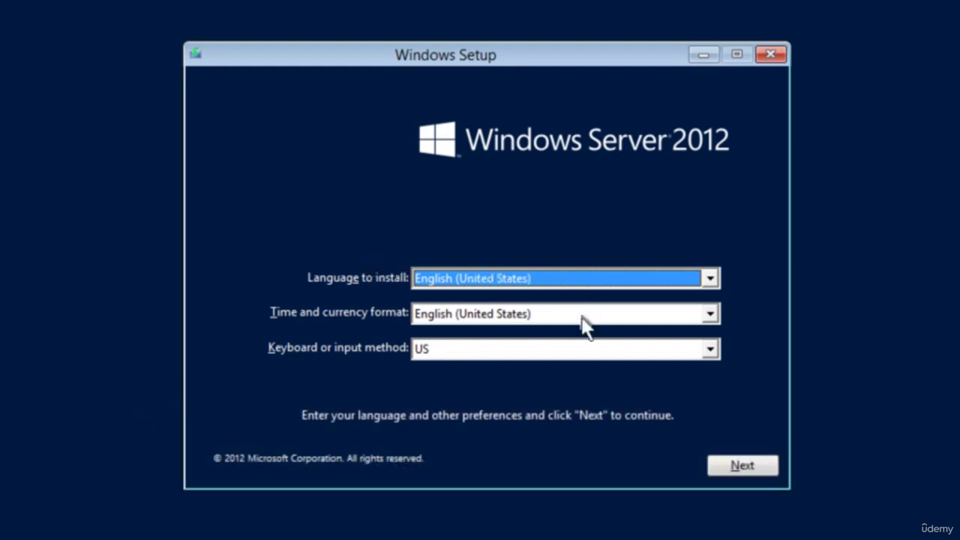
- Keep the default language and keyboard settings and start the installation with Install now
left_click(746, 469)
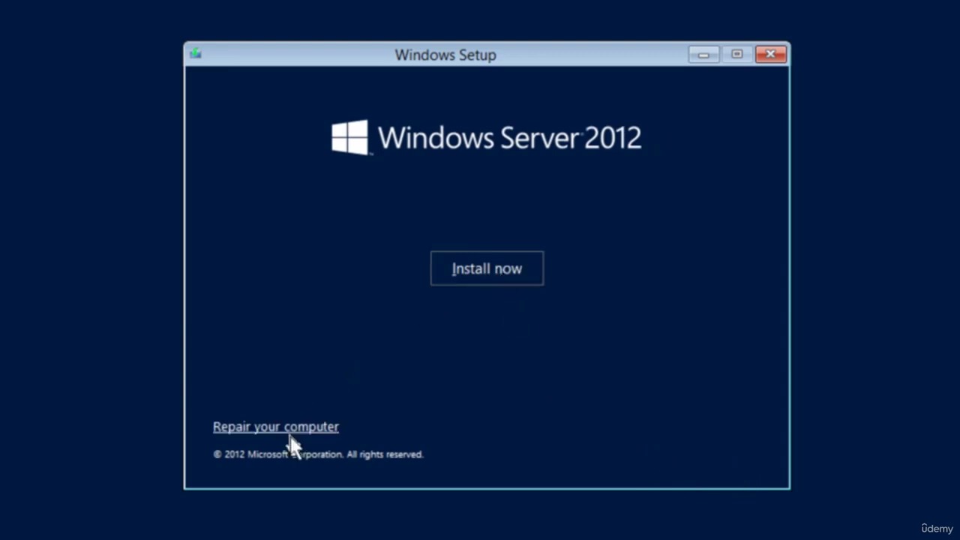
left_click(485, 264)
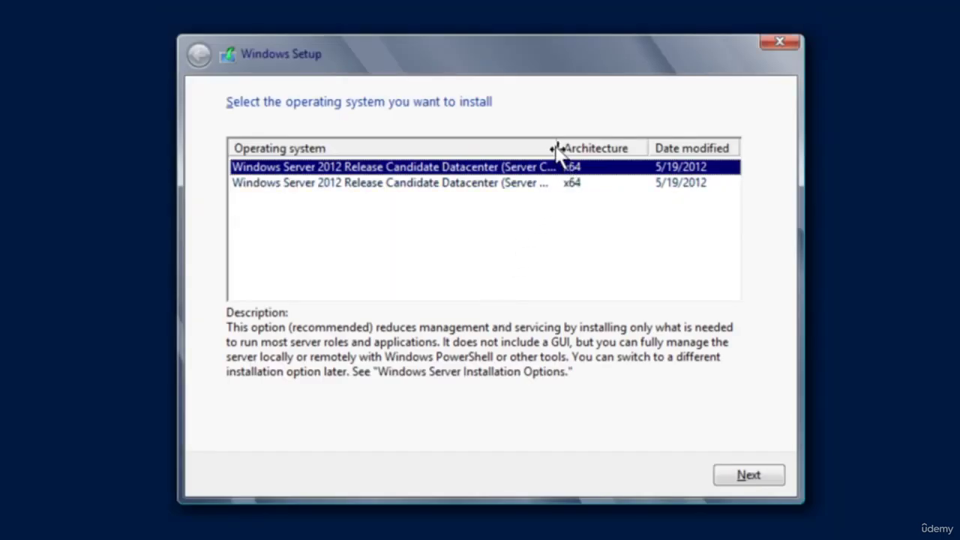
- Widen the Operating system column and select the Datacenter (Server with a GUI) edition
left_click_drag(557, 148, 701, 147)
left_click_drag(556, 147, 704, 148)
left_click_drag(554, 144, 698, 156)
left_click_drag(554, 147, 702, 140)
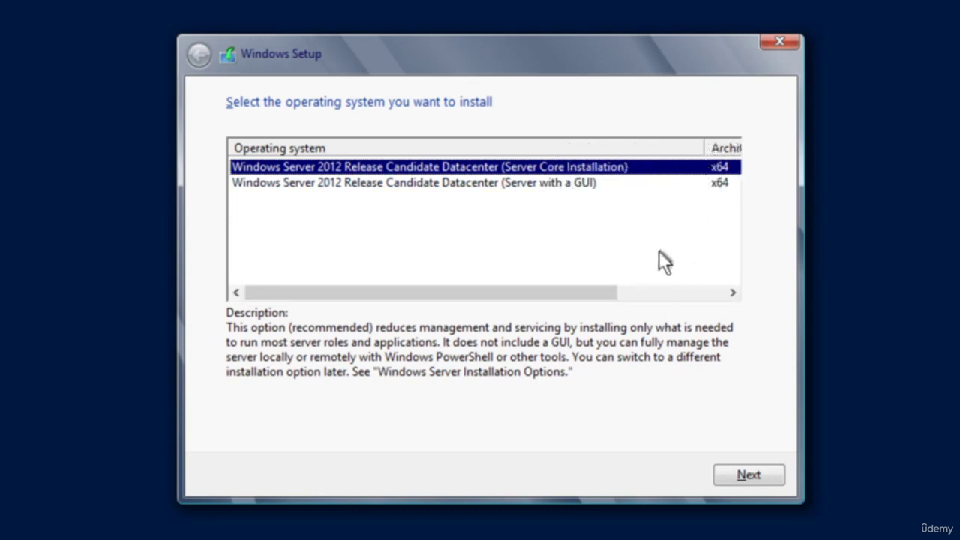
left_click(475, 184)
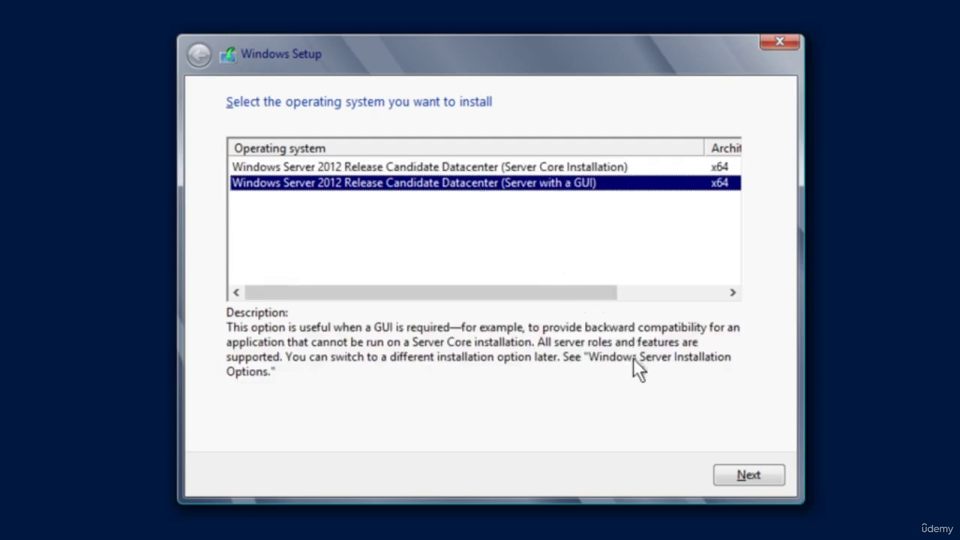
- Accept the license terms and continue to the installation-type screen
left_click(744, 472)
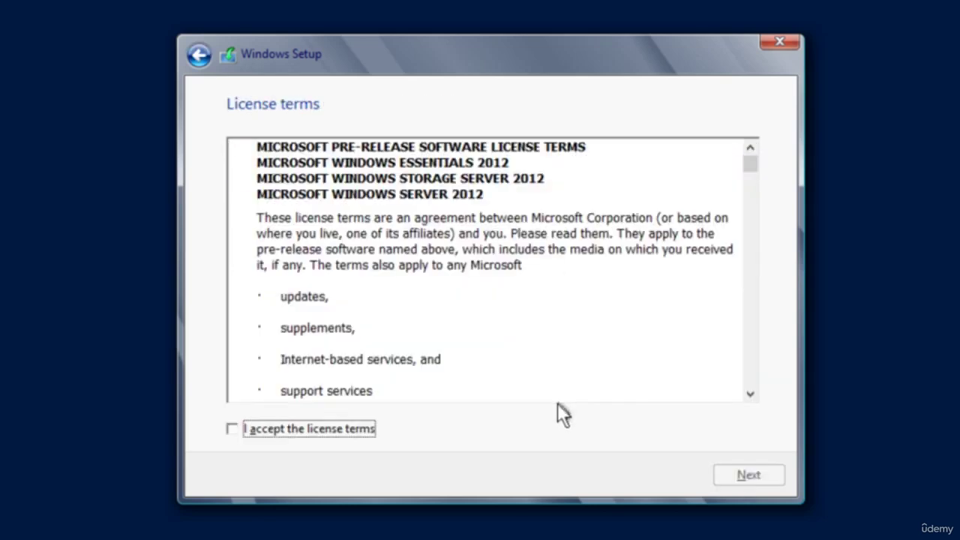
left_click(258, 429)
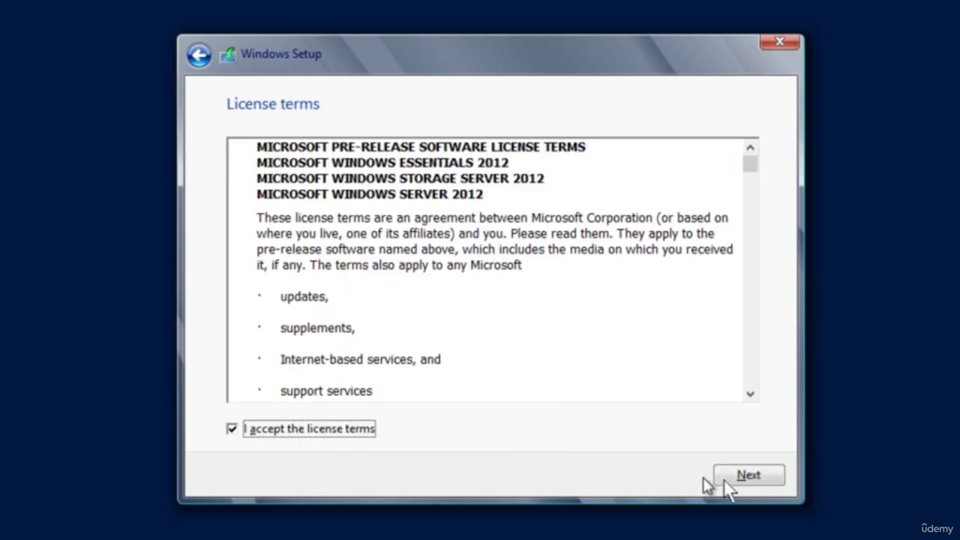
left_click(300, 435)
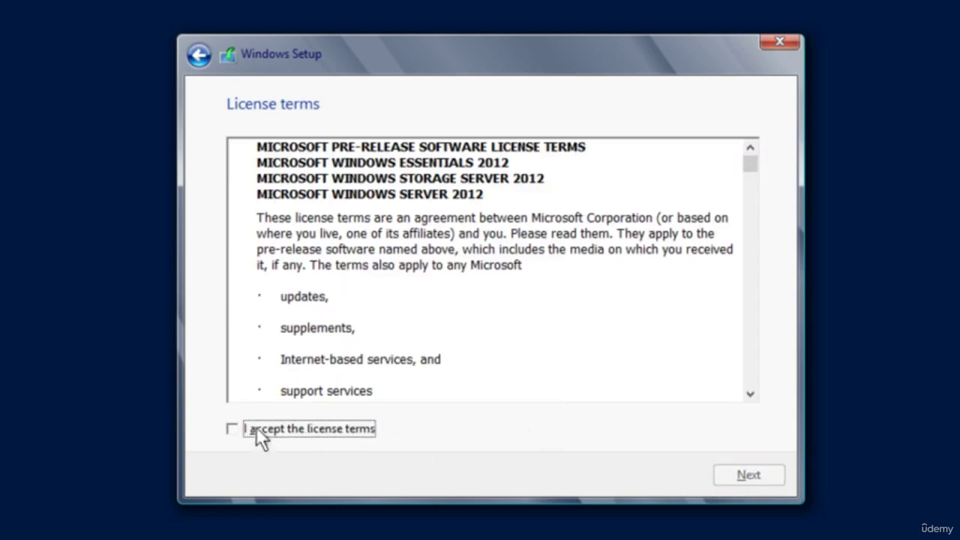
left_click(291, 435)
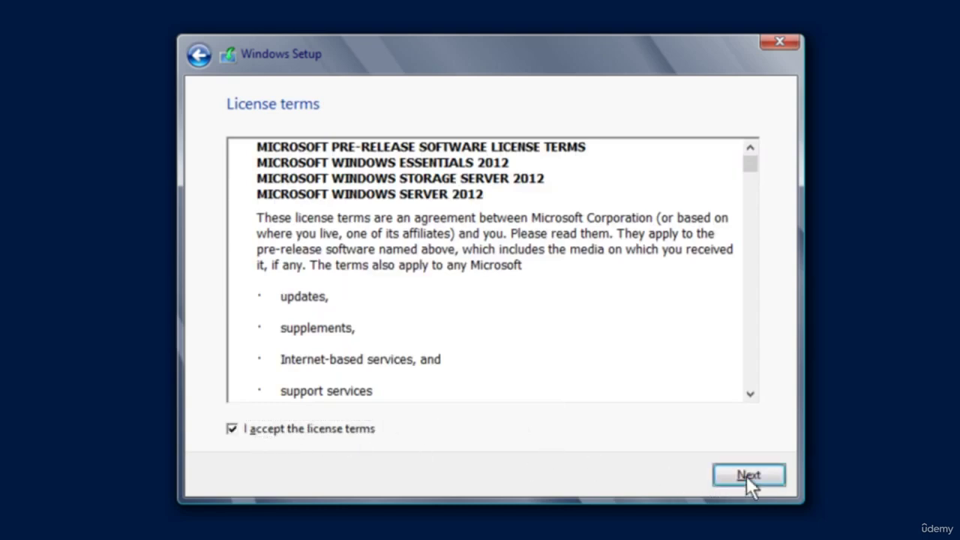
left_click(255, 435)
left_click(255, 427)
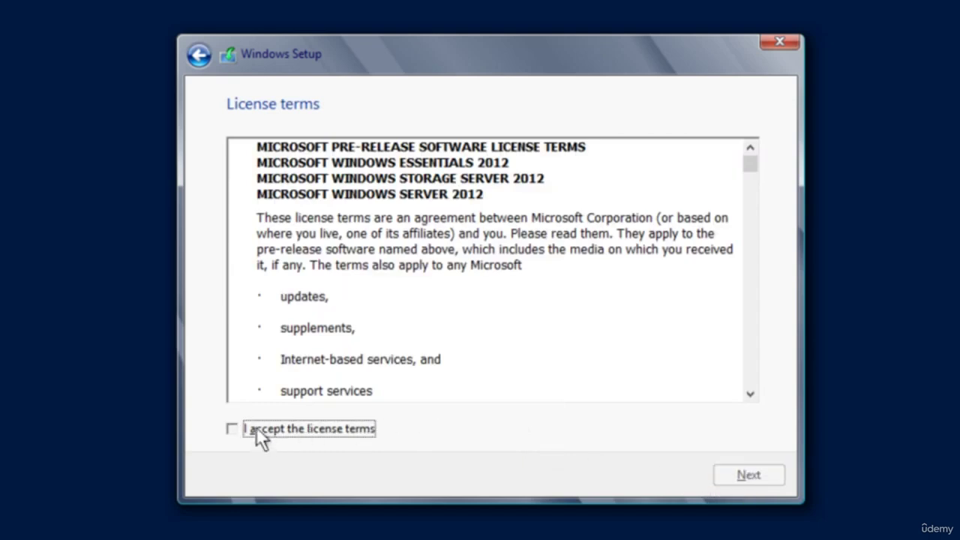
left_click(256, 426)
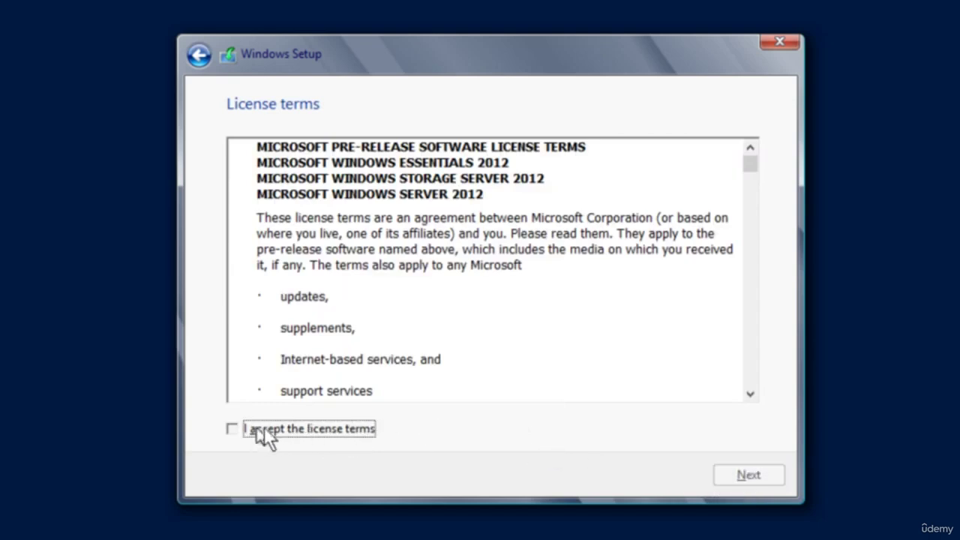
left_click(257, 431)
left_click(259, 431)
left_click(747, 475)
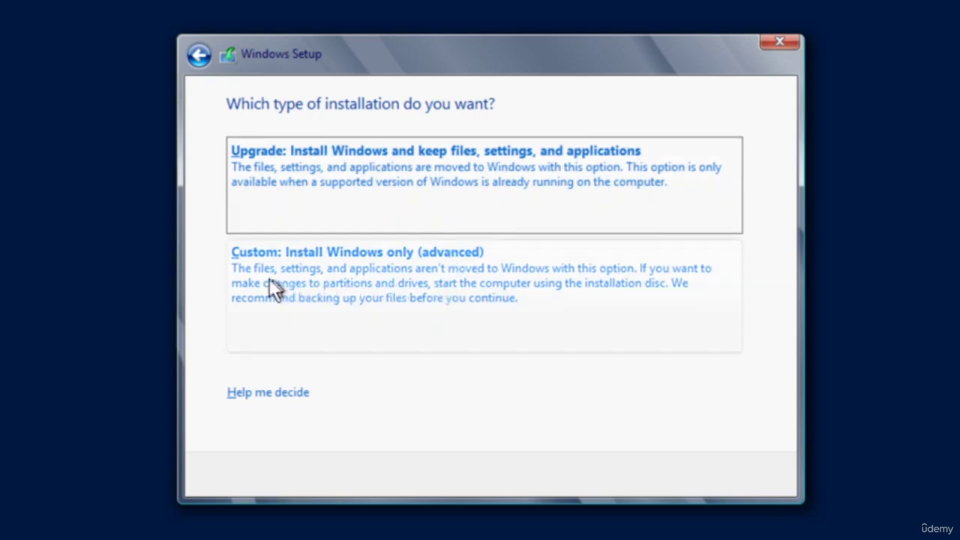
- Choose the Custom install, format Drive 0 Partition 2 via Drive options, and install Windows onto it
left_click(498, 285)
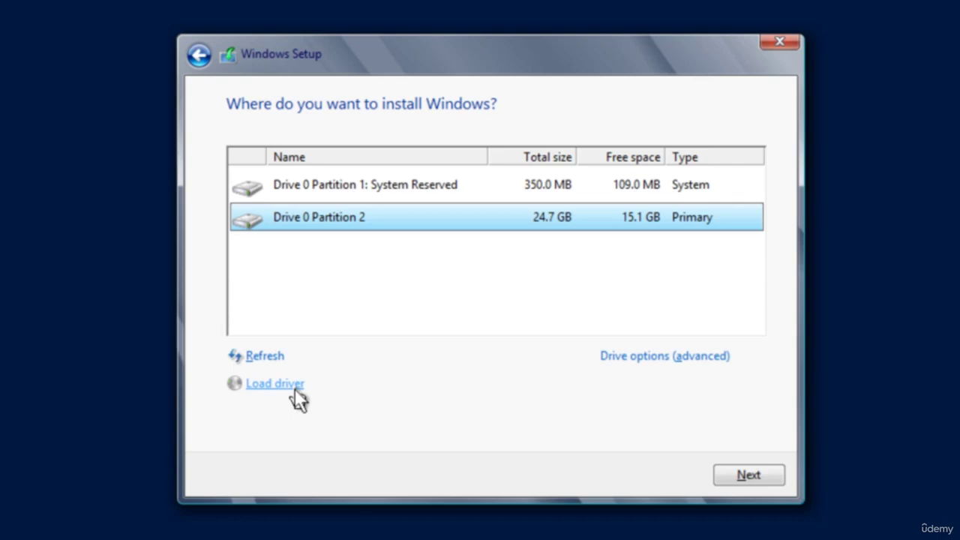
left_click(662, 359)
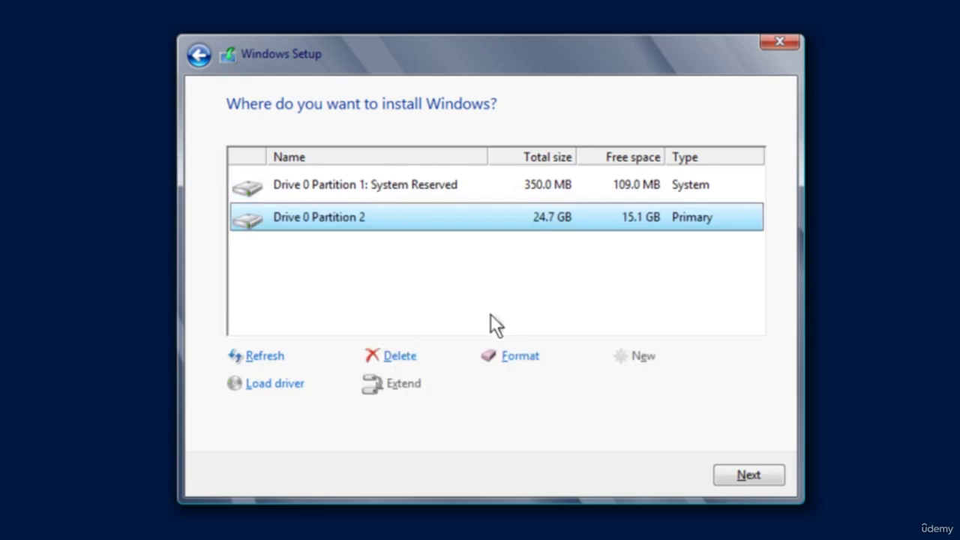
left_click(517, 360)
left_click(628, 384)
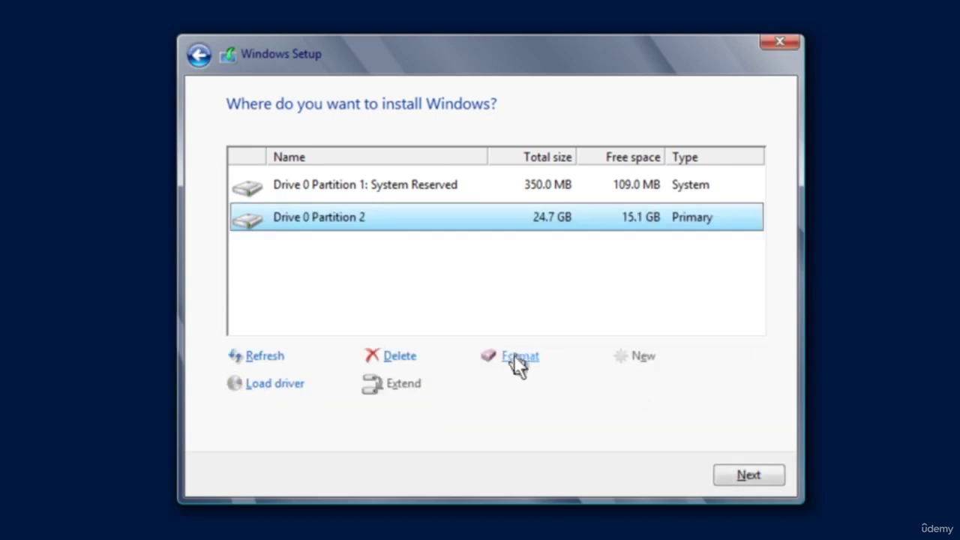
left_click(518, 361)
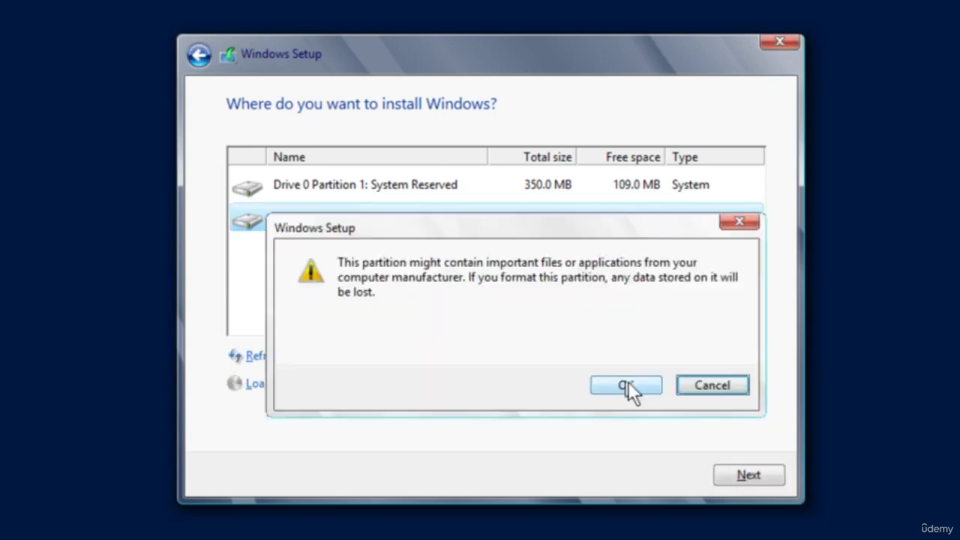
left_click(627, 383)
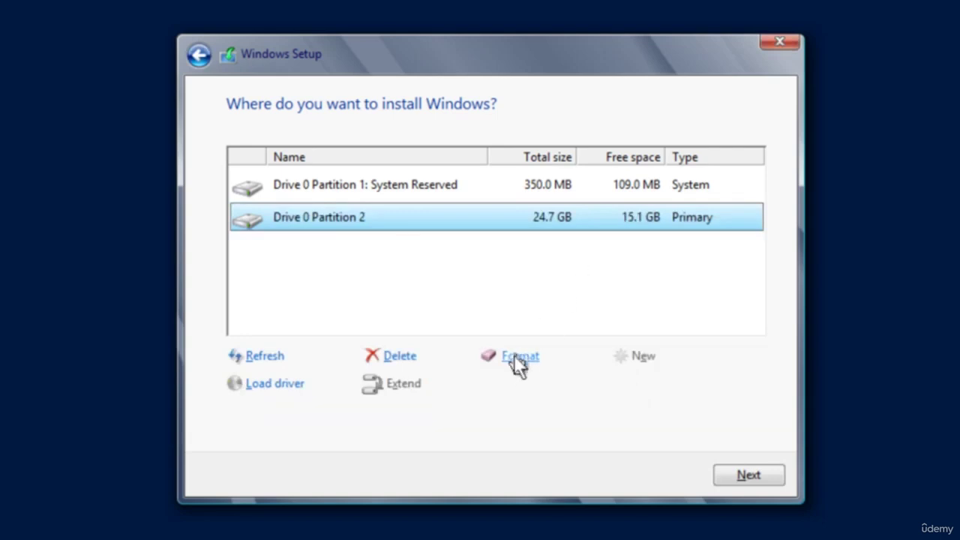
left_click(514, 357)
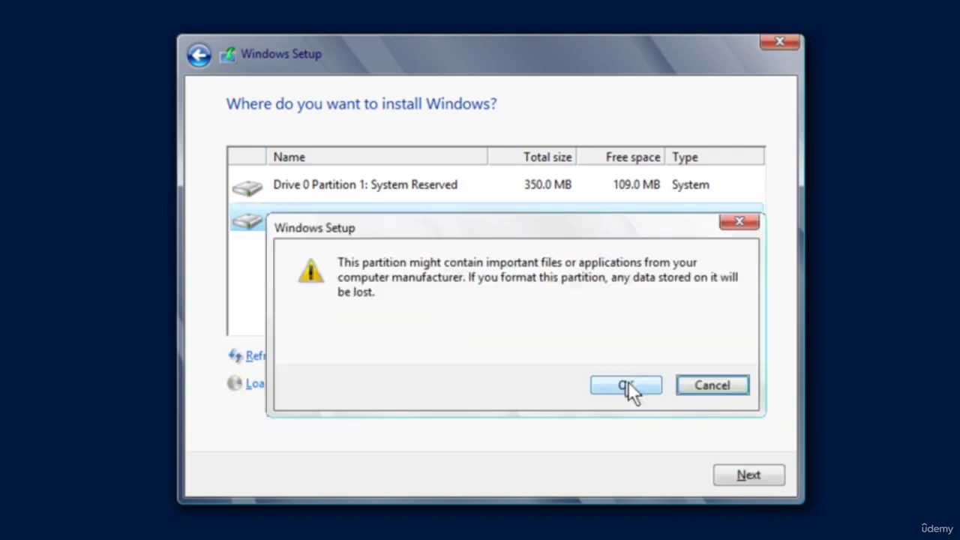
left_click(628, 381)
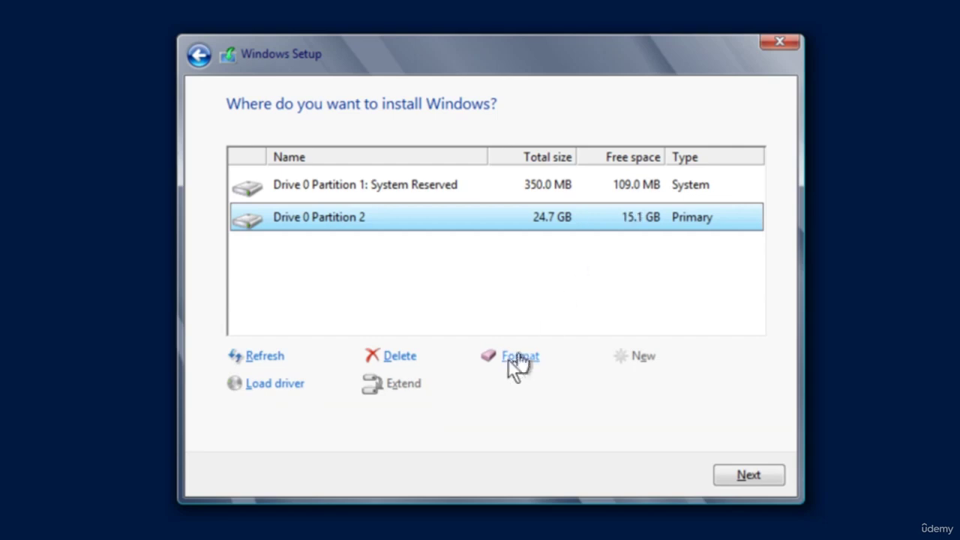
left_click(516, 357)
left_click(626, 386)
left_click(763, 475)
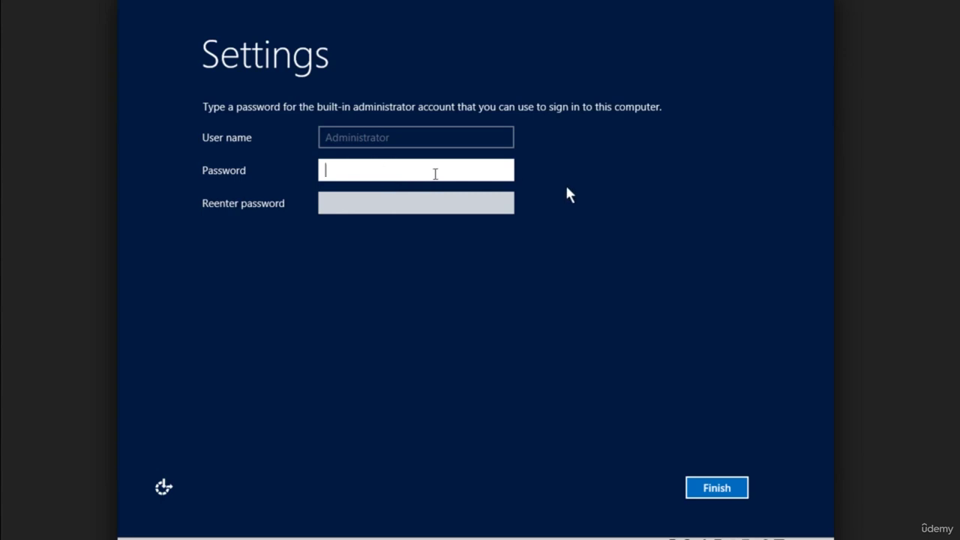
- Enter the Administrator password in both password fields and finish setup
type("Pa$$w0rd")
key("Tab")
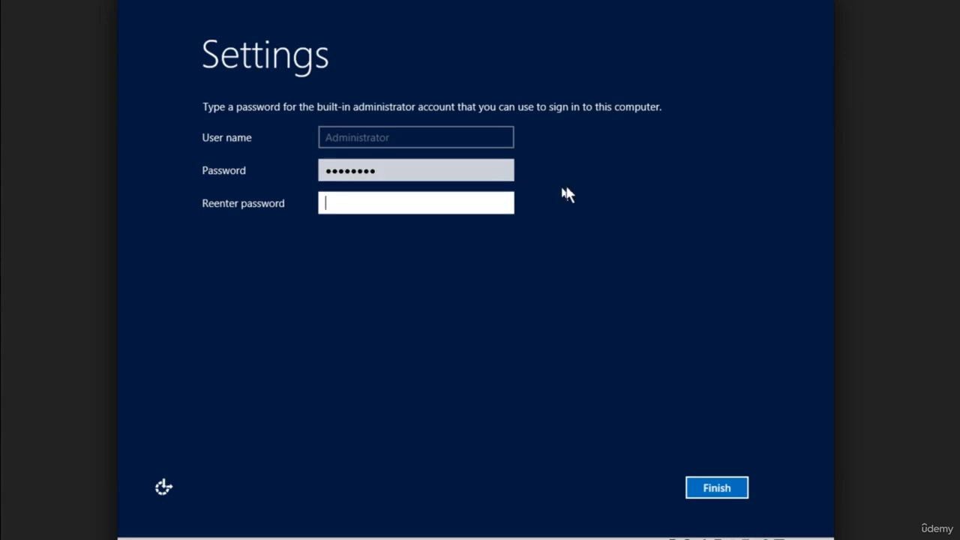
type("Pa$$w0rd")
left_click(718, 481)
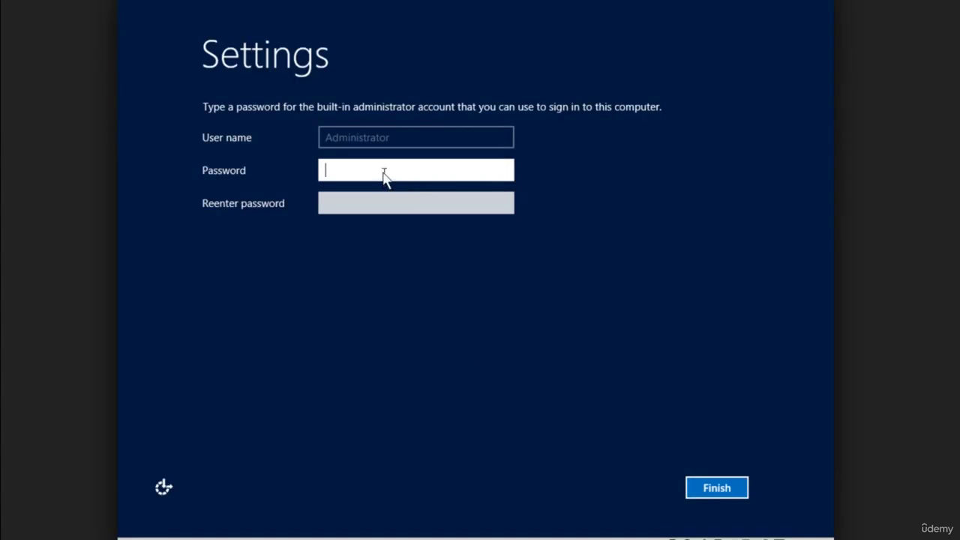
type("Pa$$w0rd")
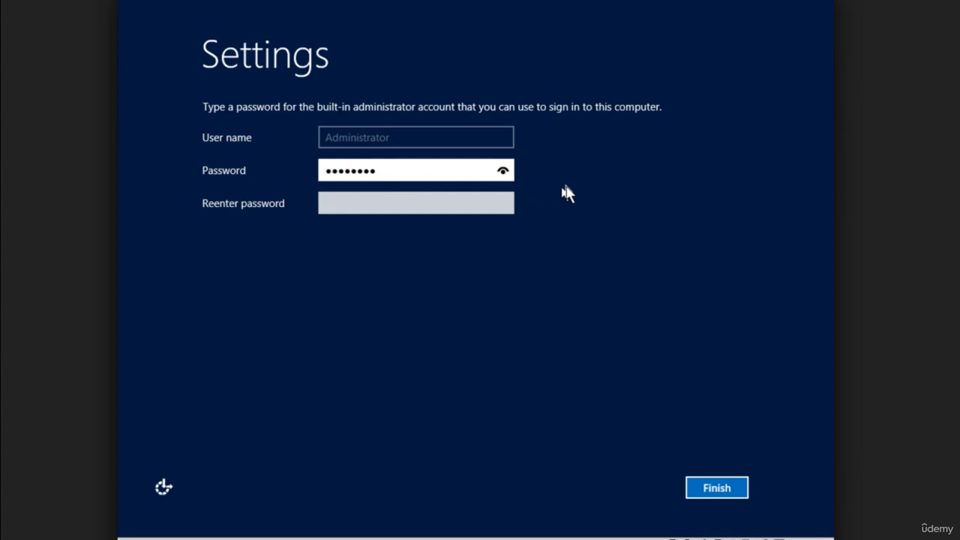
key("Tab")
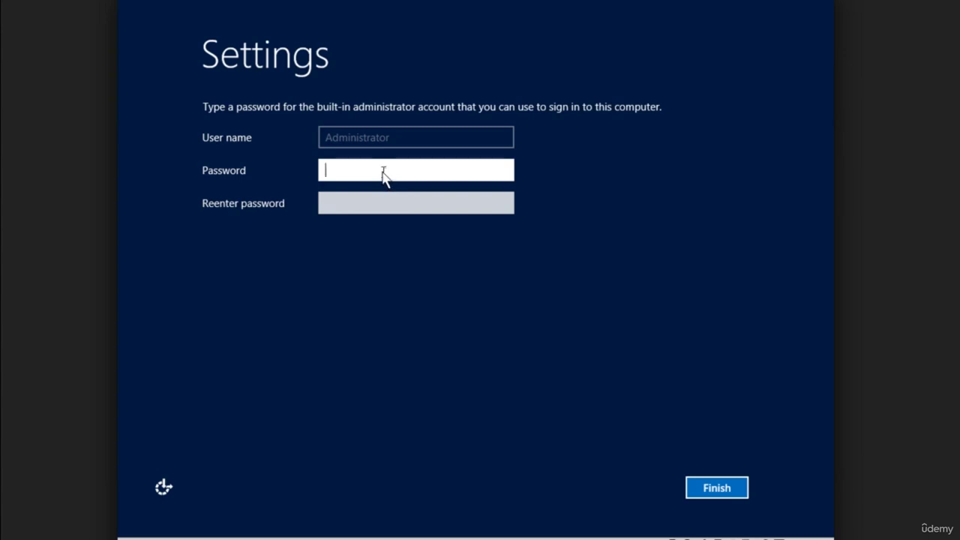
type("********")
key("Tab")
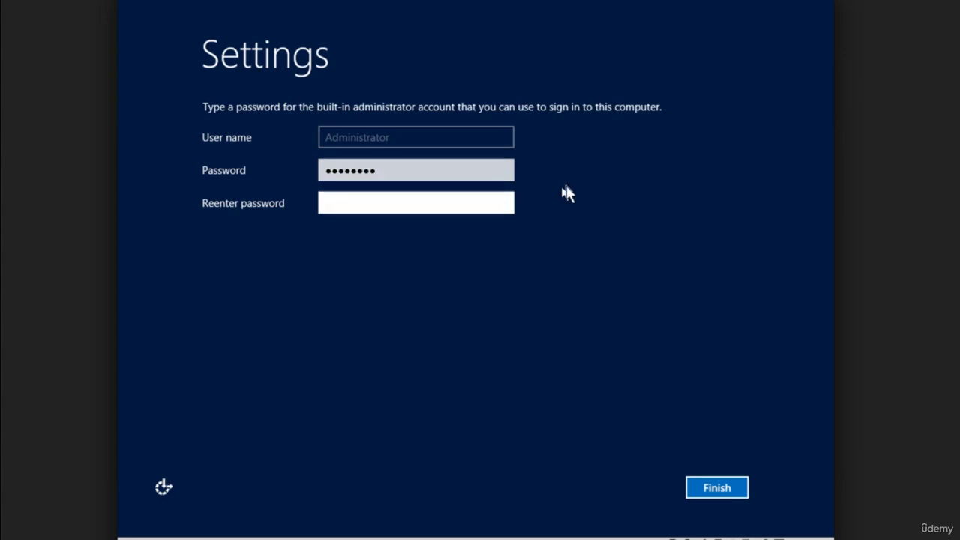
type("********")
left_click(717, 488)
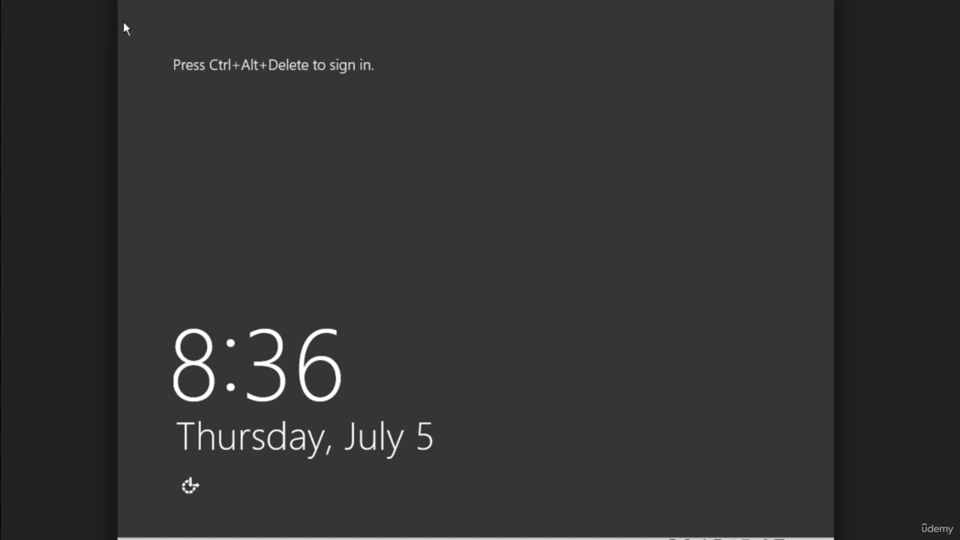
- Press Ctrl+Alt+Delete to bring up the Administrator sign-in prompt
key("ctrl+alt+Delete")
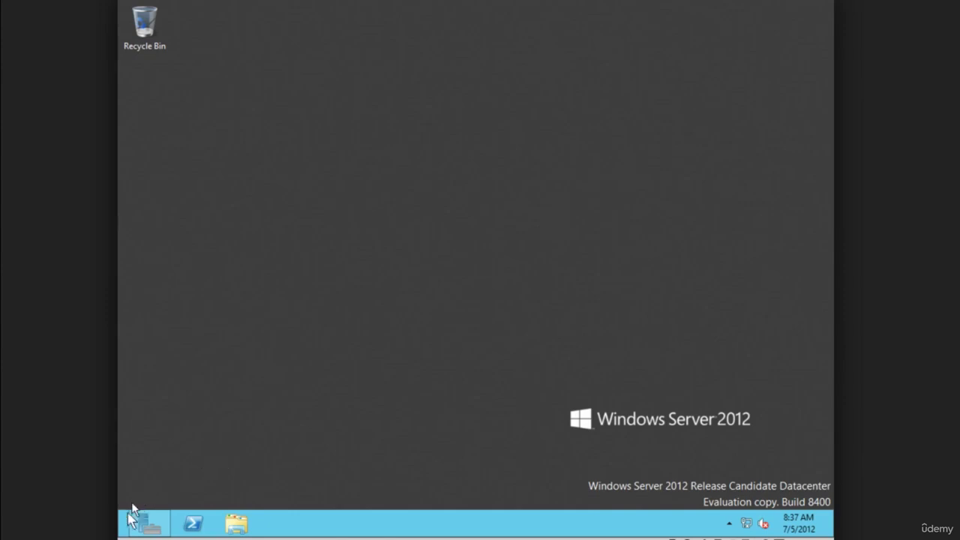
- Go from the Start screen to the Desktop tile so Server Manager launches
mouse_move(120, 536)
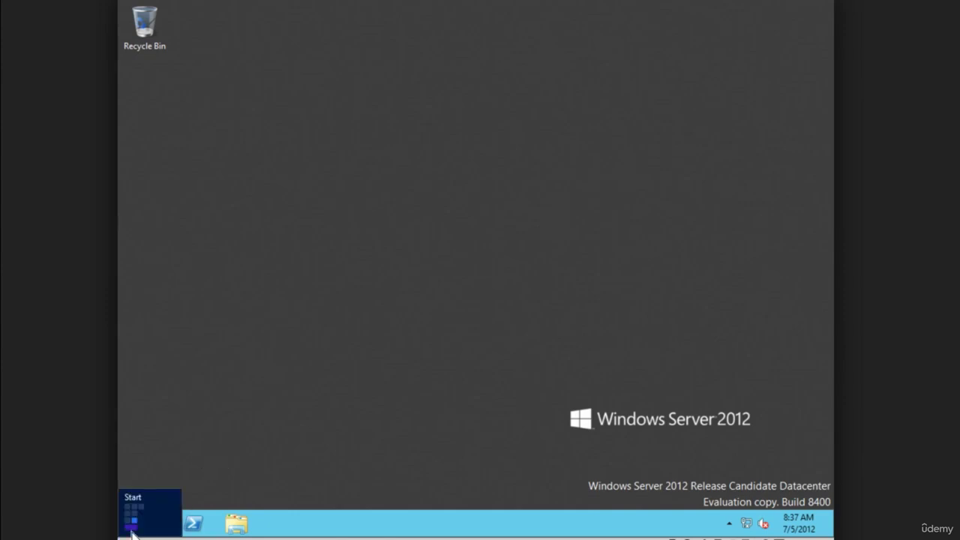
left_click(132, 530)
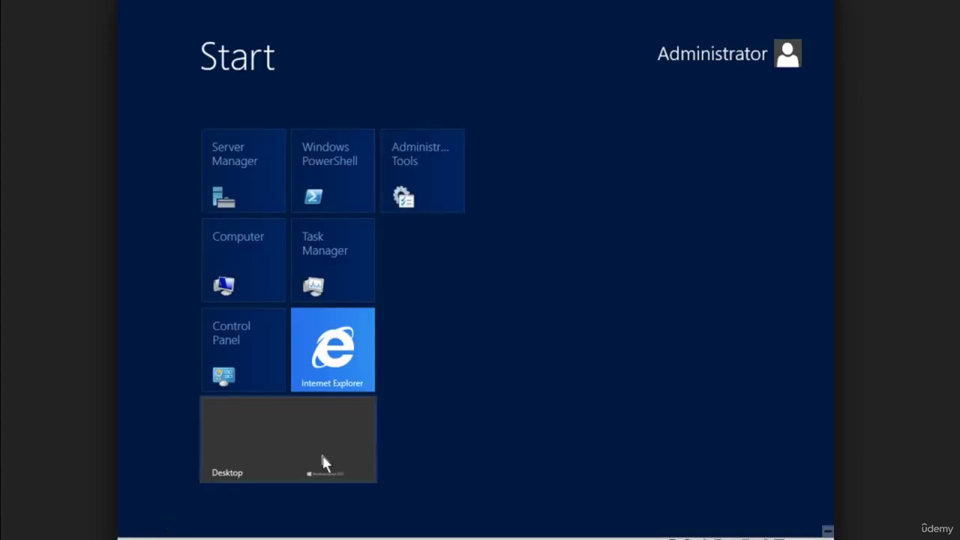
left_click(322, 455)
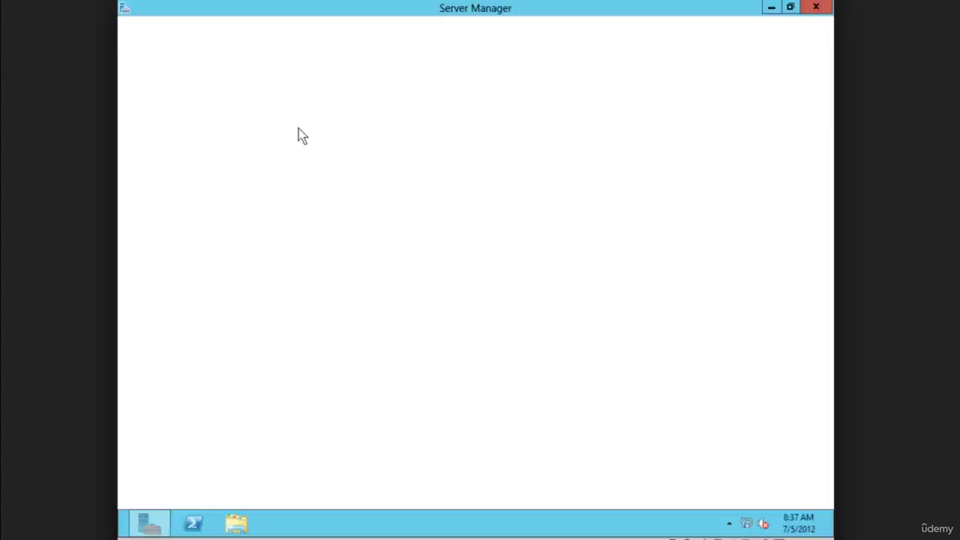